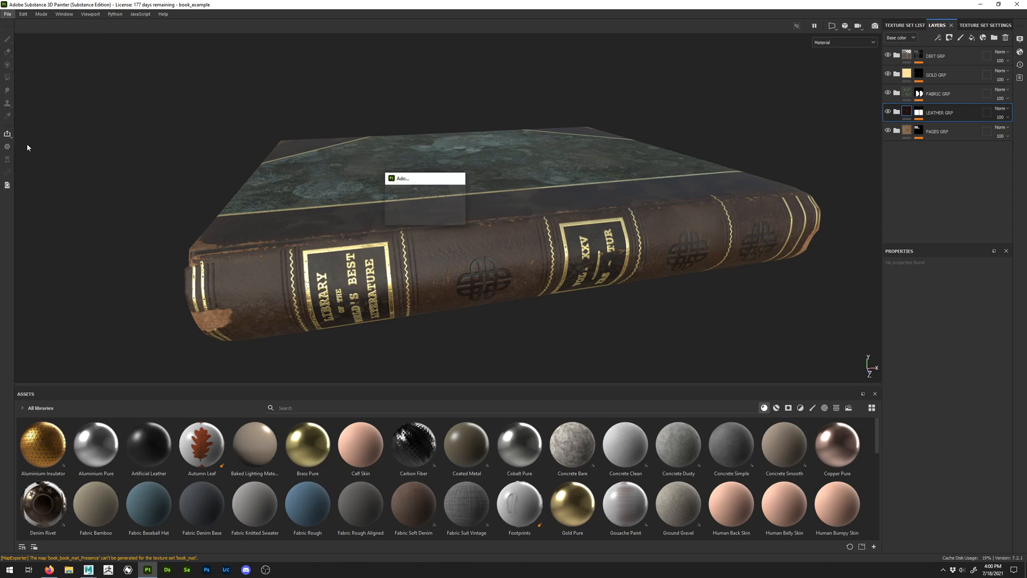
Set the texture export's output directory to a new folder named Book inside RM24_VSD_Project/sourceimages.
{"action": "left_click", "coordinate": [724, 166]}
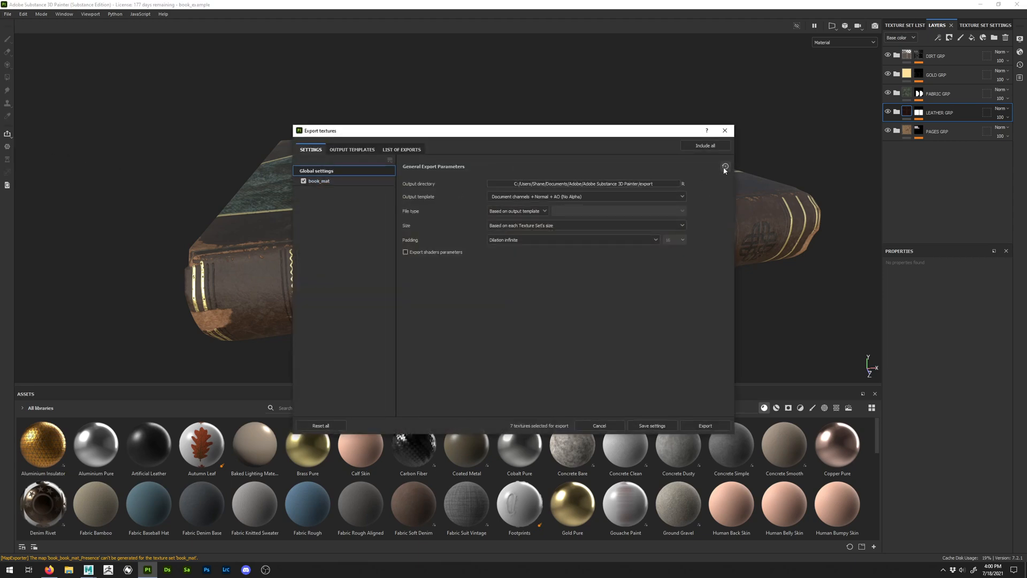
{"action": "left_click", "coordinate": [615, 185]}
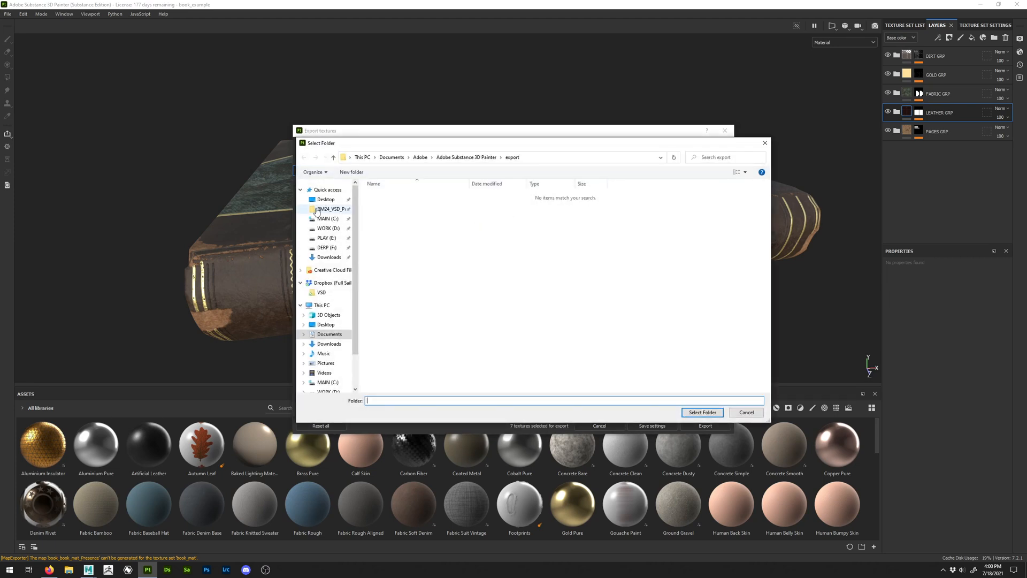
{"action": "left_click", "coordinate": [317, 209]}
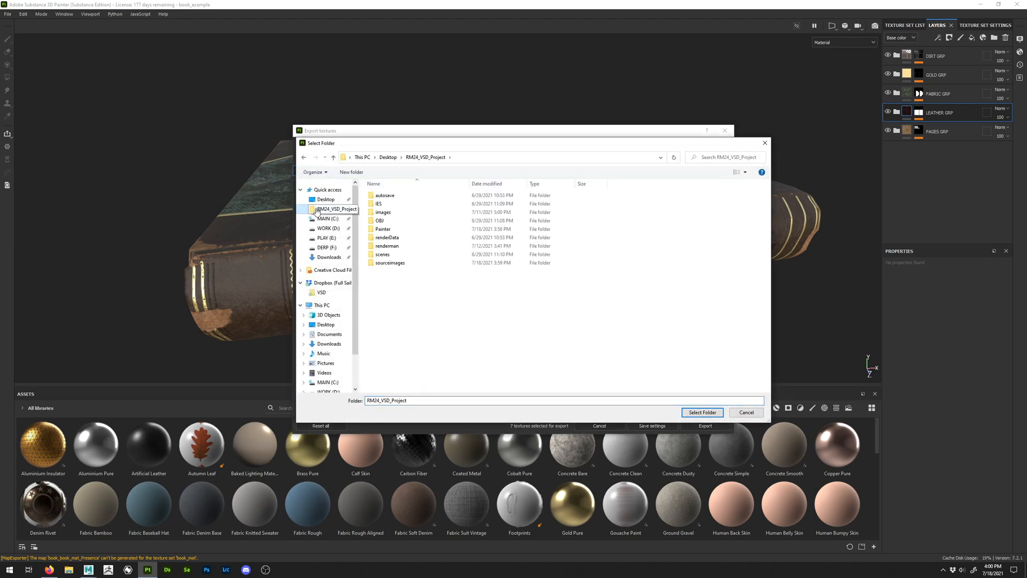
{"action": "double_click", "coordinate": [389, 263]}
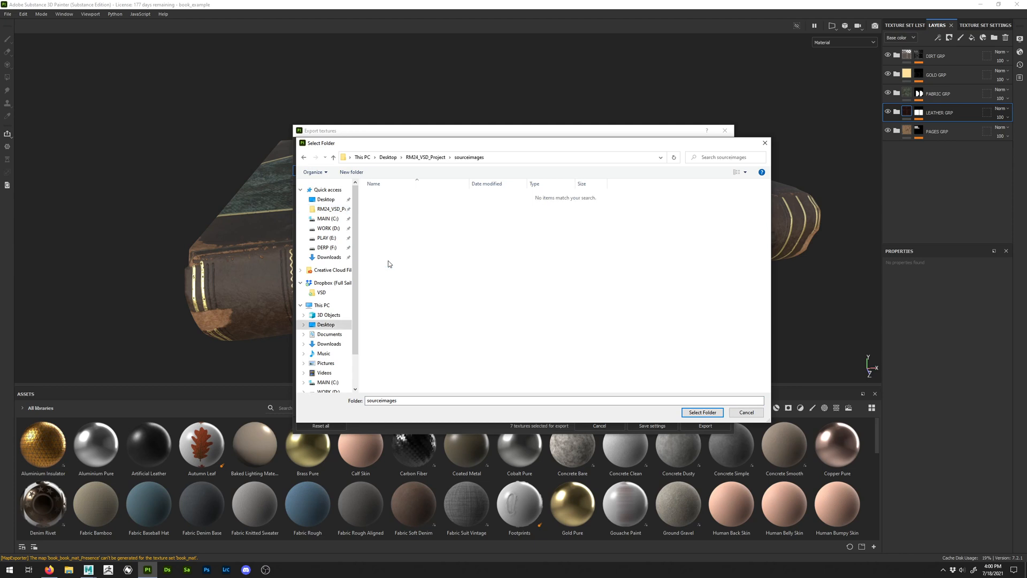
{"action": "right_click", "coordinate": [381, 224]}
{"action": "mouse_move", "coordinate": [443, 306]}
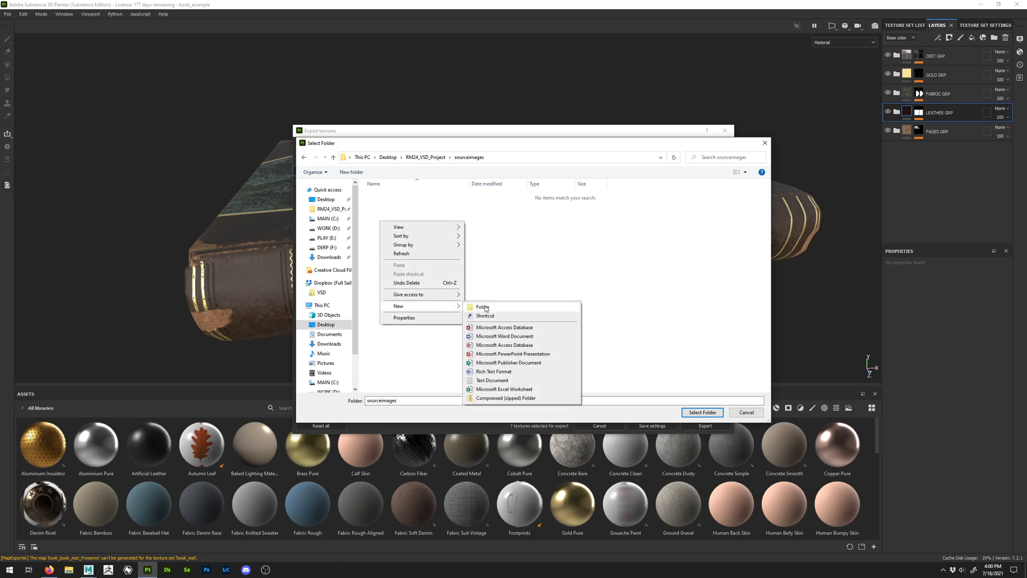
{"action": "left_click", "coordinate": [482, 307]}
{"action": "type", "text": "Book"}
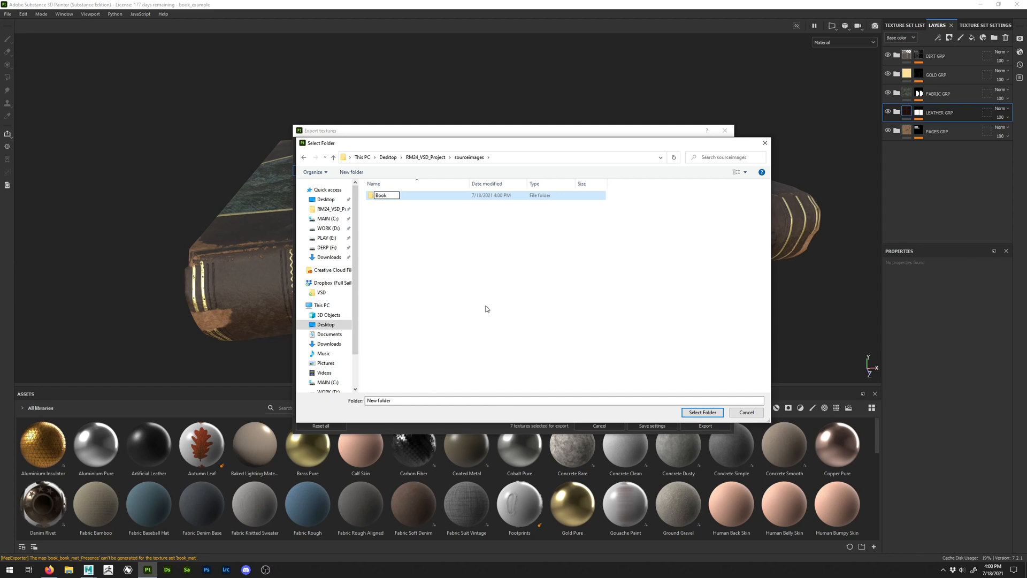
{"action": "key", "text": "Return"}
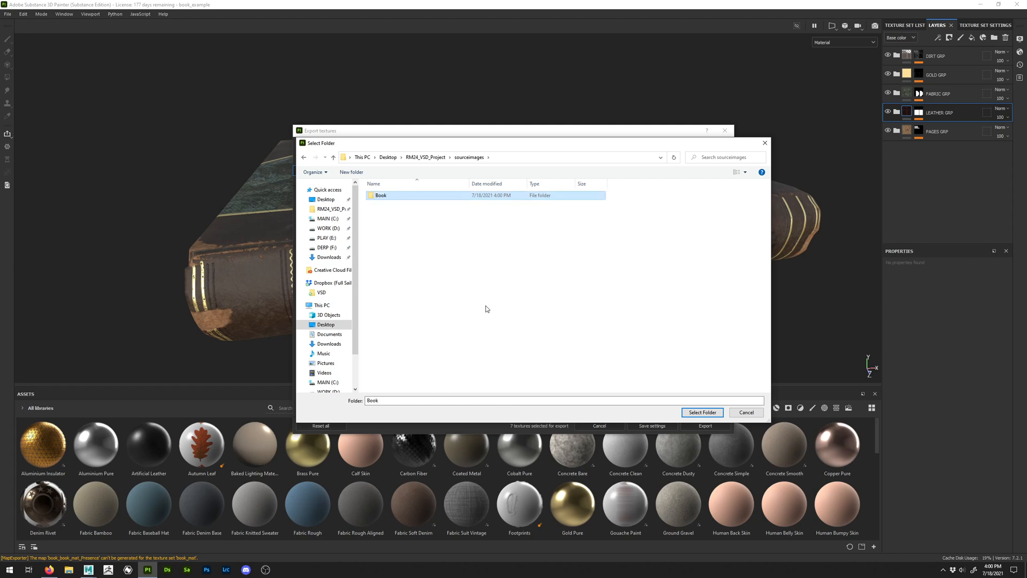
{"action": "left_click", "coordinate": [698, 412]}
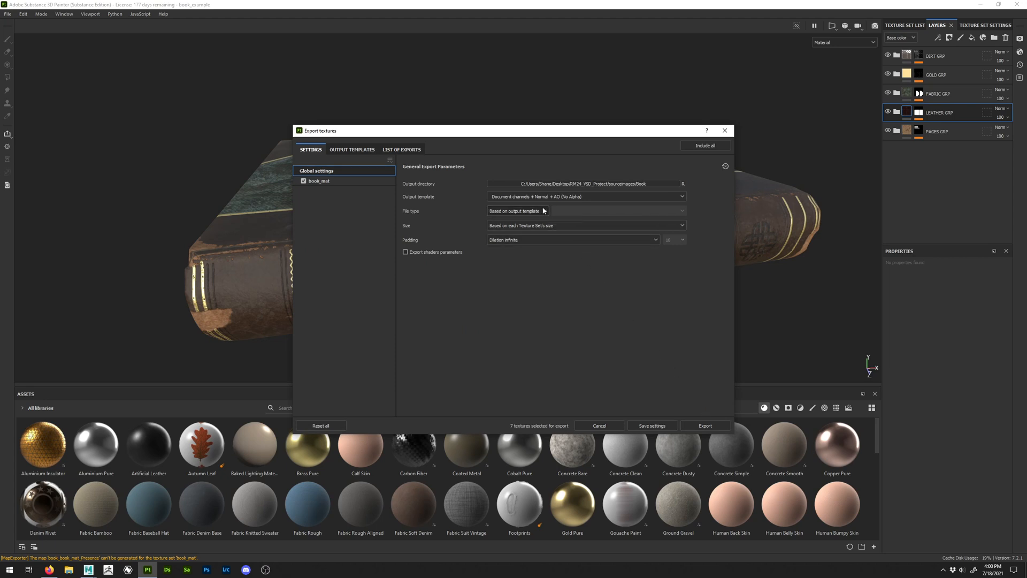
Export the book textures using the Renderman (pxrSurface) output template.
{"action": "left_click", "coordinate": [540, 201]}
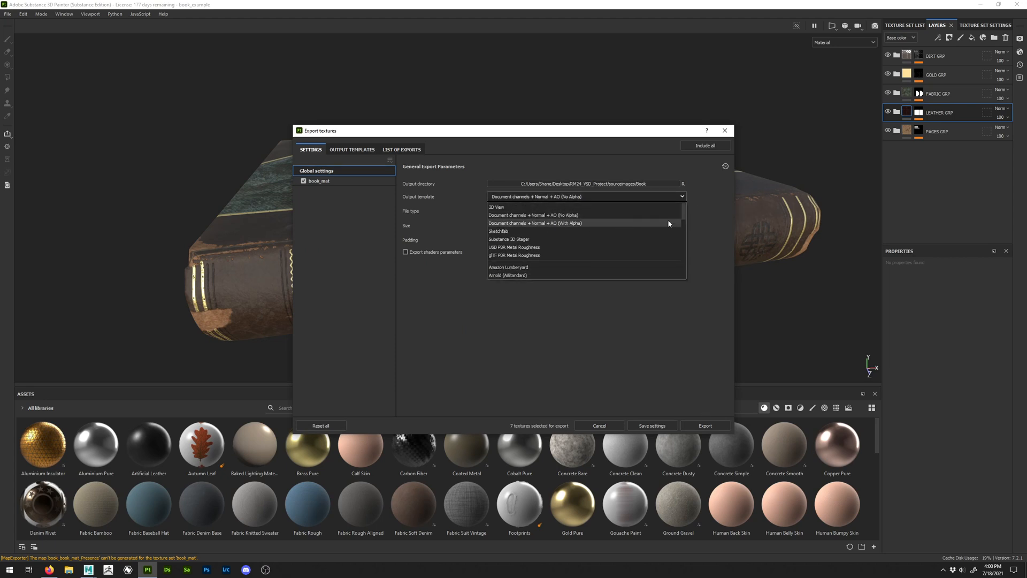
{"action": "scroll", "coordinate": [684, 214], "scroll_direction": "down", "scroll_amount": 6}
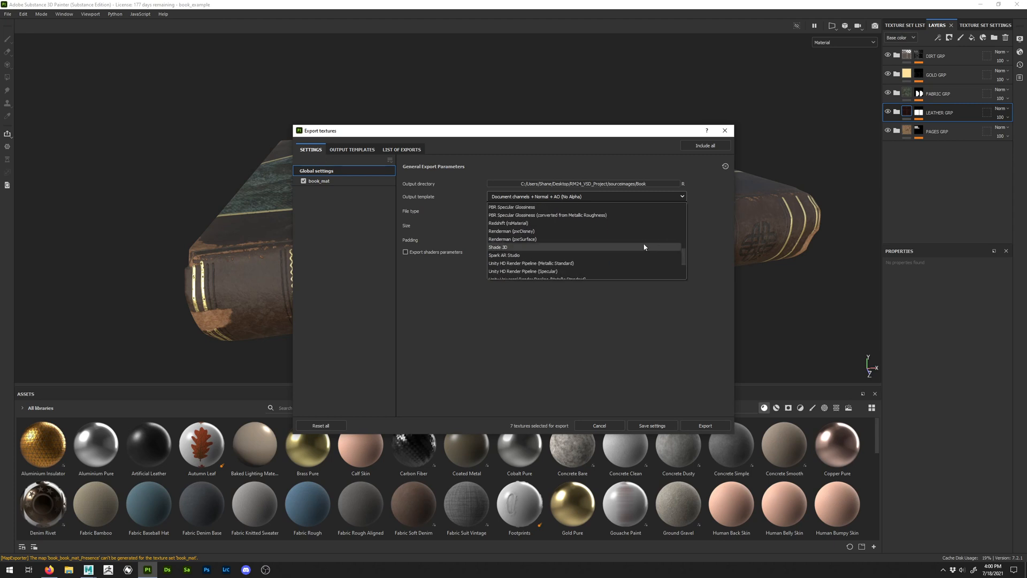
{"action": "left_click", "coordinate": [611, 242]}
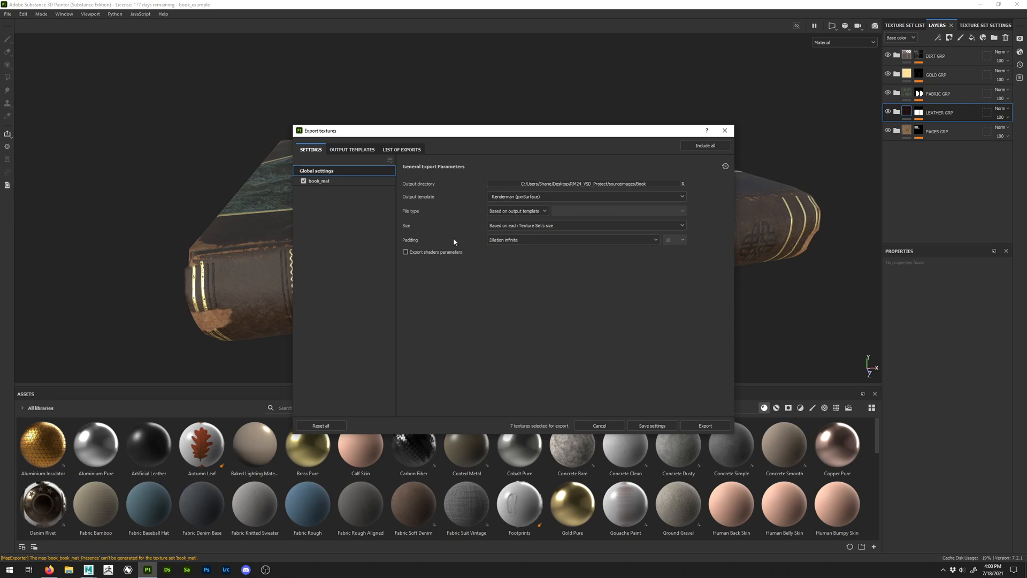
{"action": "left_click", "coordinate": [727, 427]}
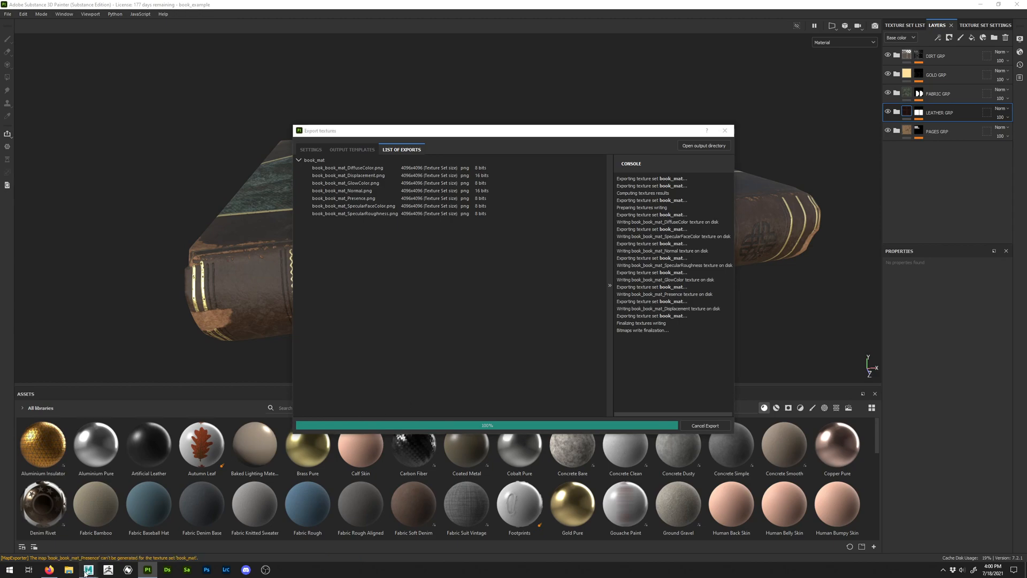
Switch to Maya and assign a new PxrSurface material to both stacked books.
{"action": "left_click", "coordinate": [132, 533]}
{"action": "left_click", "coordinate": [473, 438]}
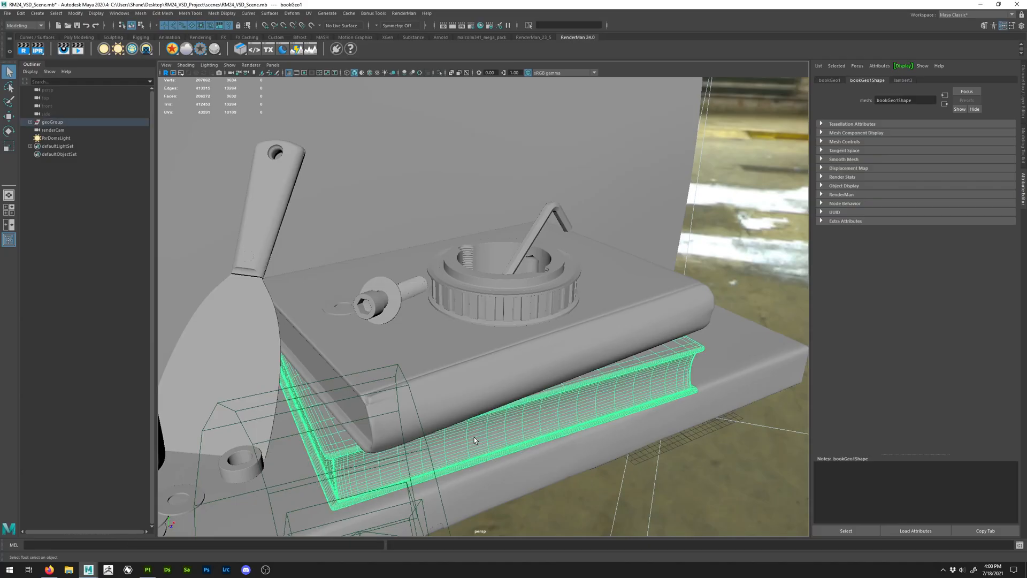
{"action": "left_click", "coordinate": [468, 404]}
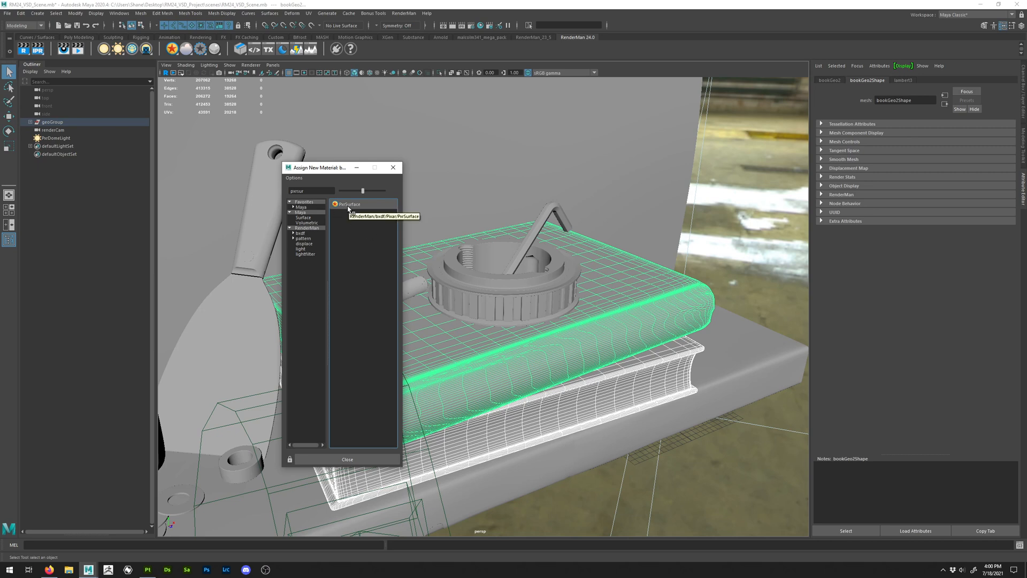
{"action": "left_click", "coordinate": [348, 204]}
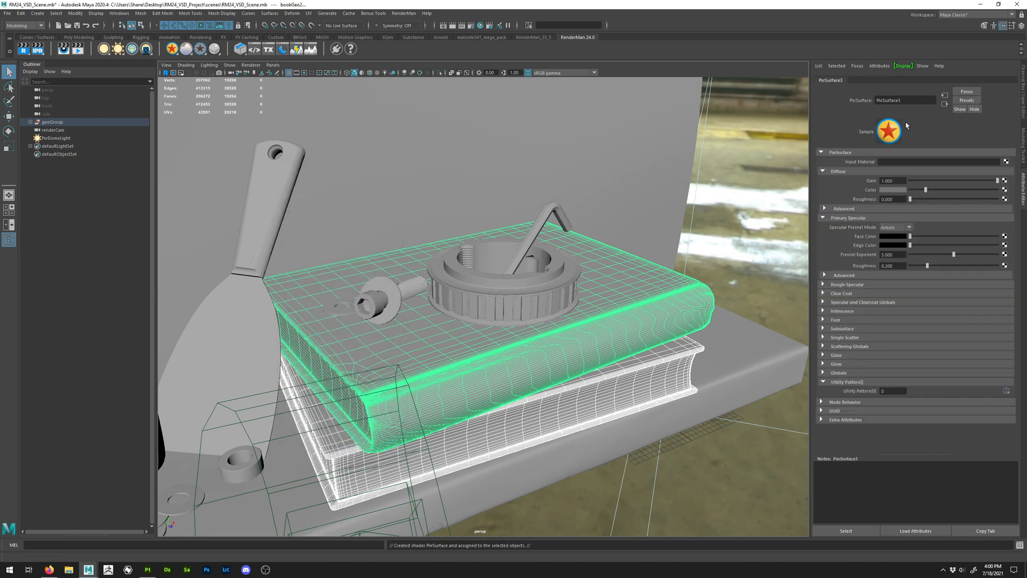
Rename the new PxrSurface material Book_Mat.
{"action": "double_click", "coordinate": [921, 100]}
{"action": "type", "text": "Book_Mat"}
{"action": "key", "text": "Return"}
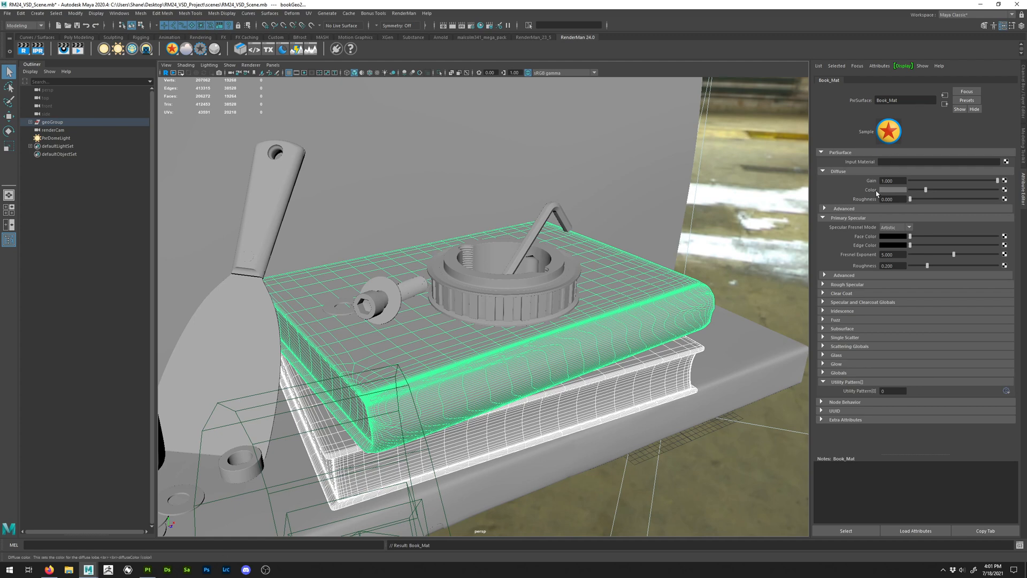
Connect a new PxrTexture node to the diffuse Color of Book_Mat.
{"action": "left_click", "coordinate": [1005, 190]}
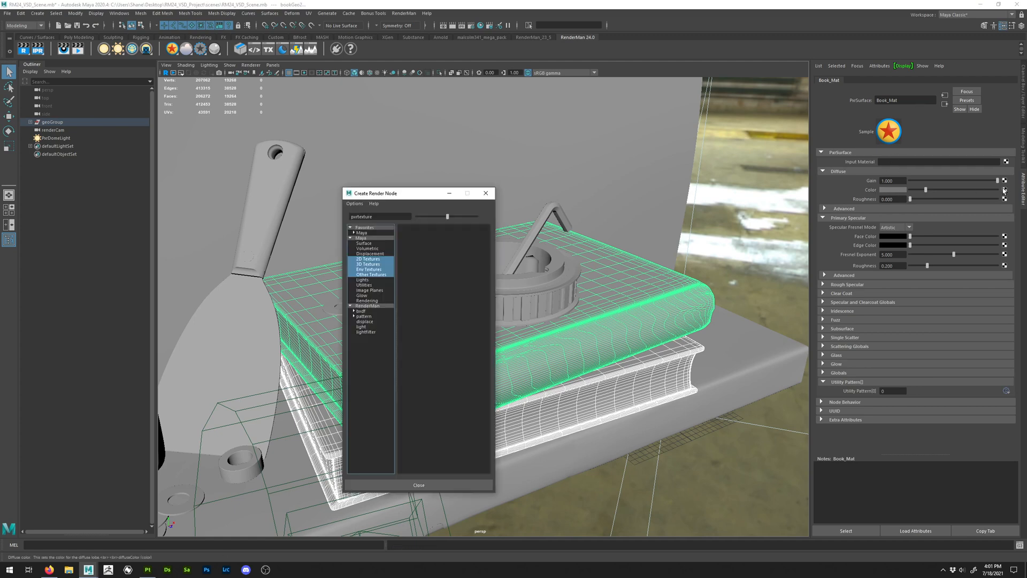
{"action": "double_click", "coordinate": [397, 216]}
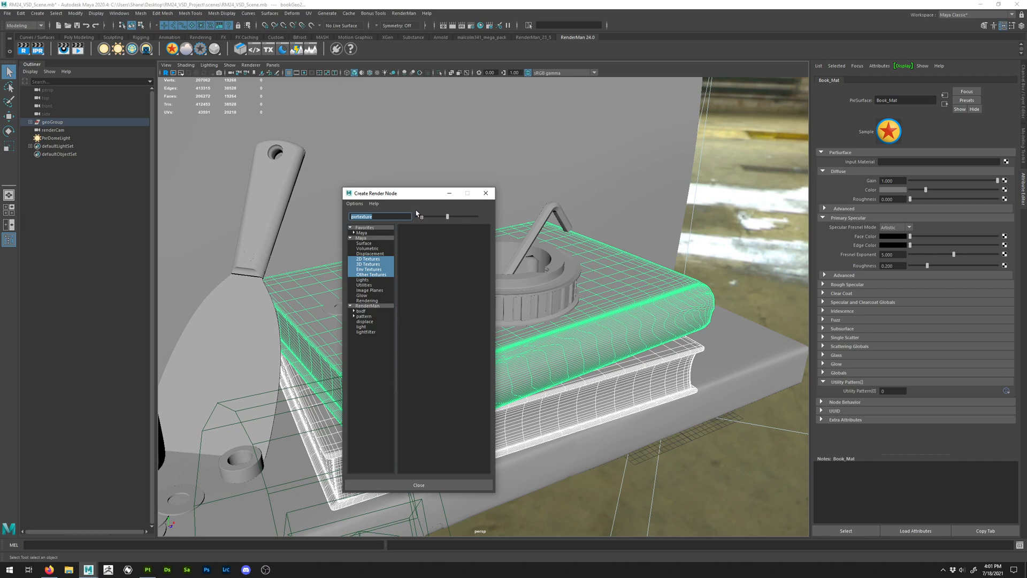
{"action": "type", "text": "pxrtextu"}
{"action": "left_click", "coordinate": [368, 306]}
{"action": "left_click_drag", "start_coordinate": [427, 244], "coordinate": [415, 230]}
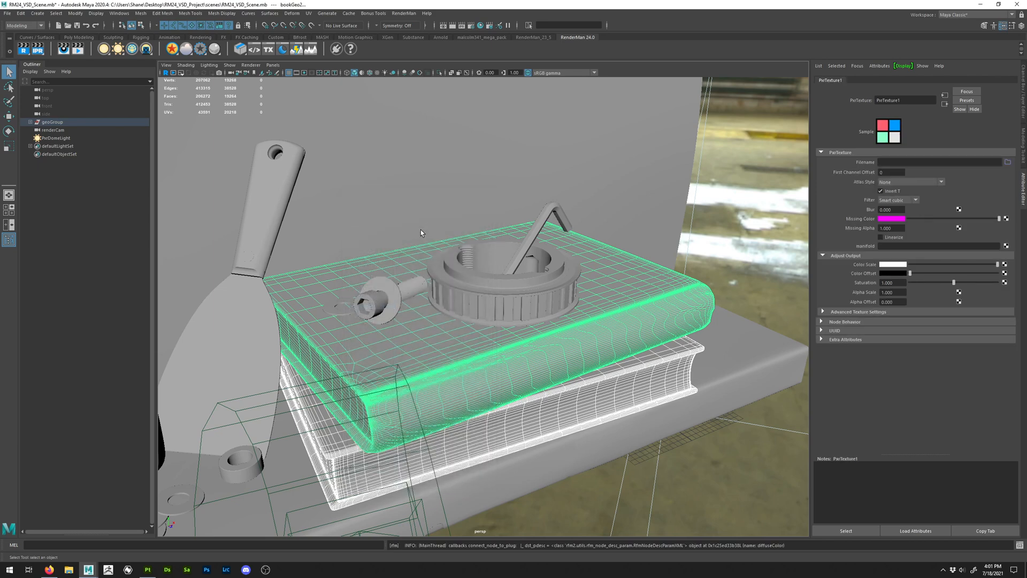
Load book_book_mat_DiffuseColor.png from the Book folder into the texture node and enable Linearize.
{"action": "left_click", "coordinate": [1009, 162]}
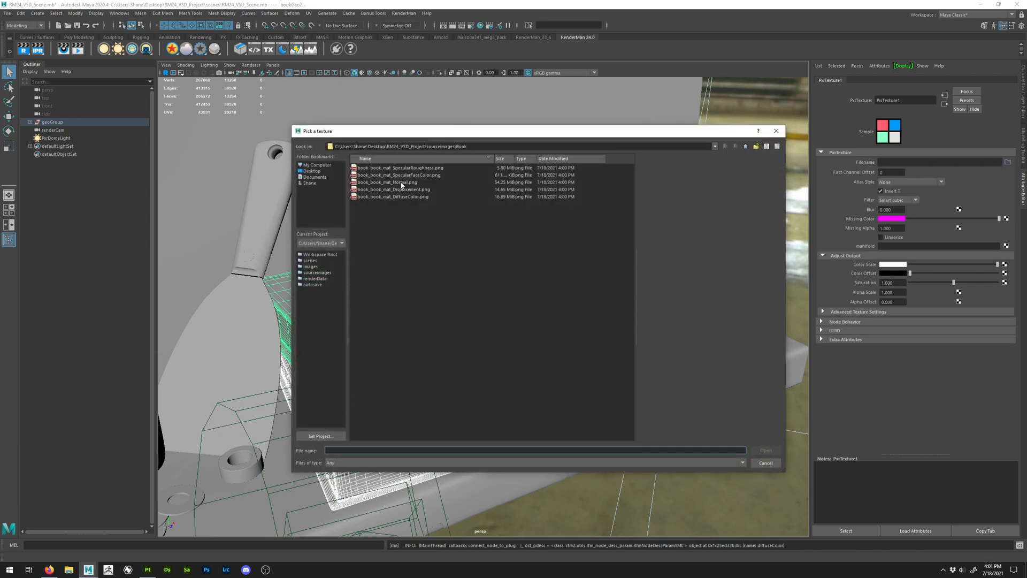
{"action": "double_click", "coordinate": [486, 145]}
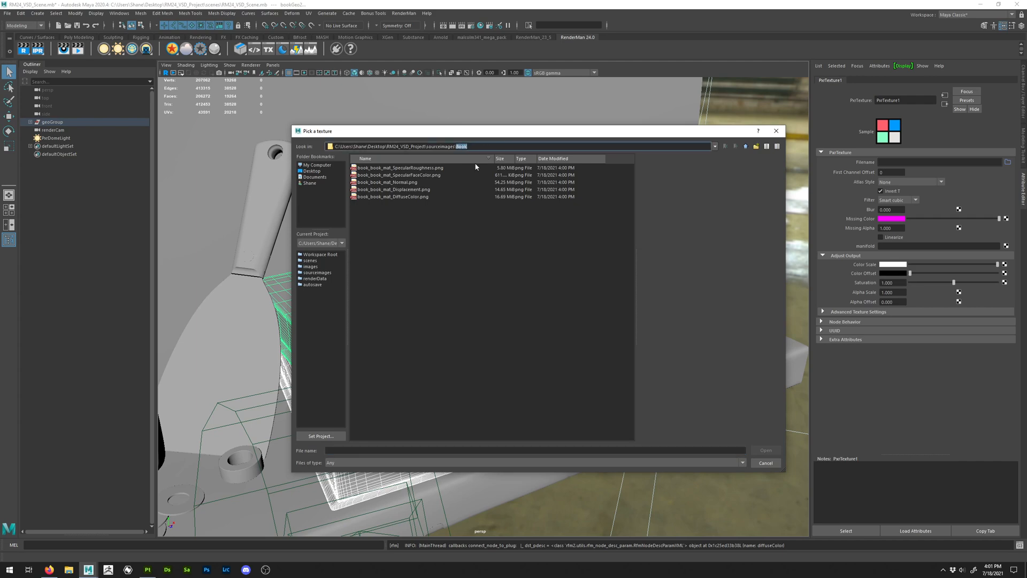
{"action": "left_click", "coordinate": [415, 197]}
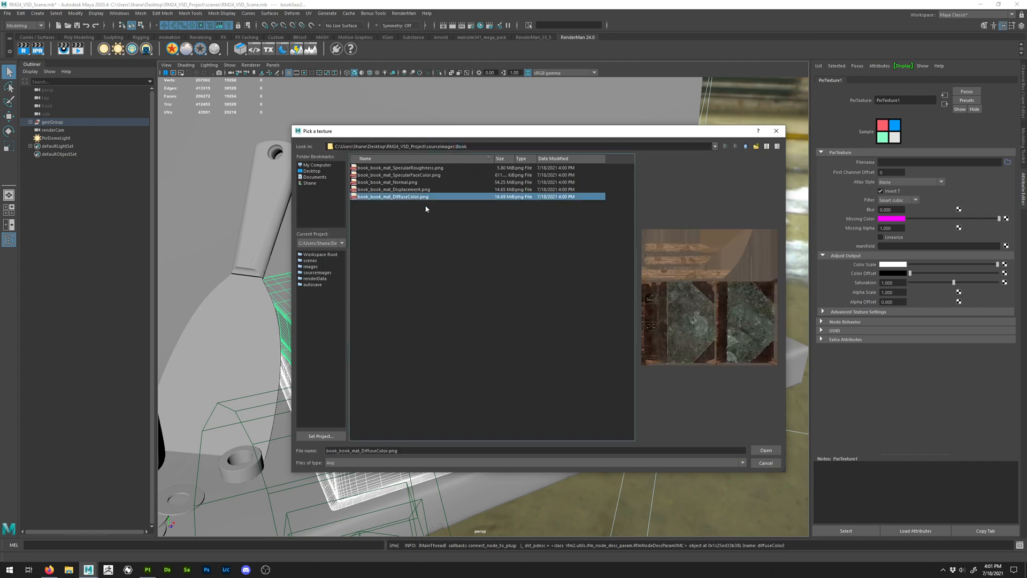
{"action": "left_click", "coordinate": [766, 450]}
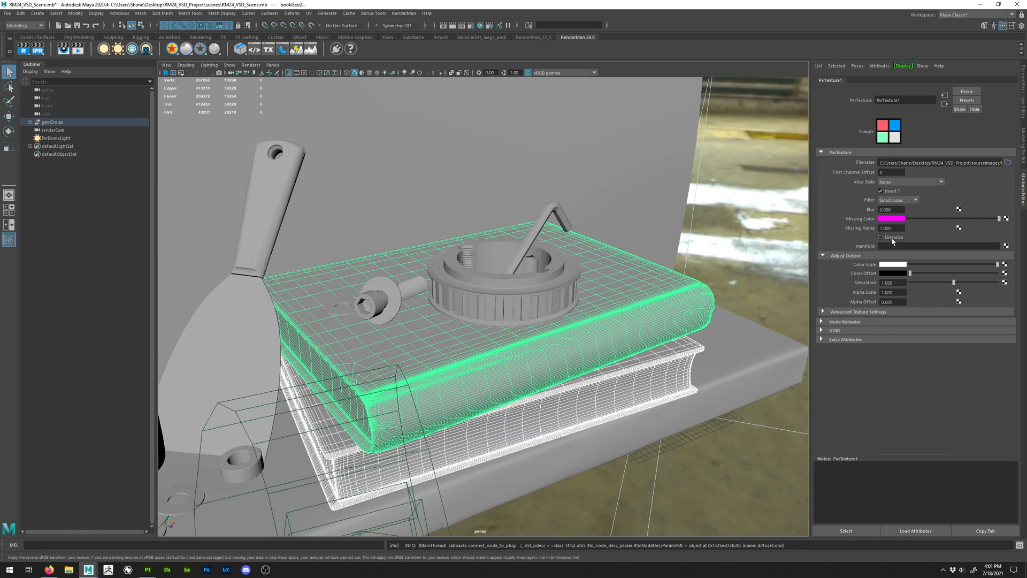
{"action": "left_click", "coordinate": [894, 240]}
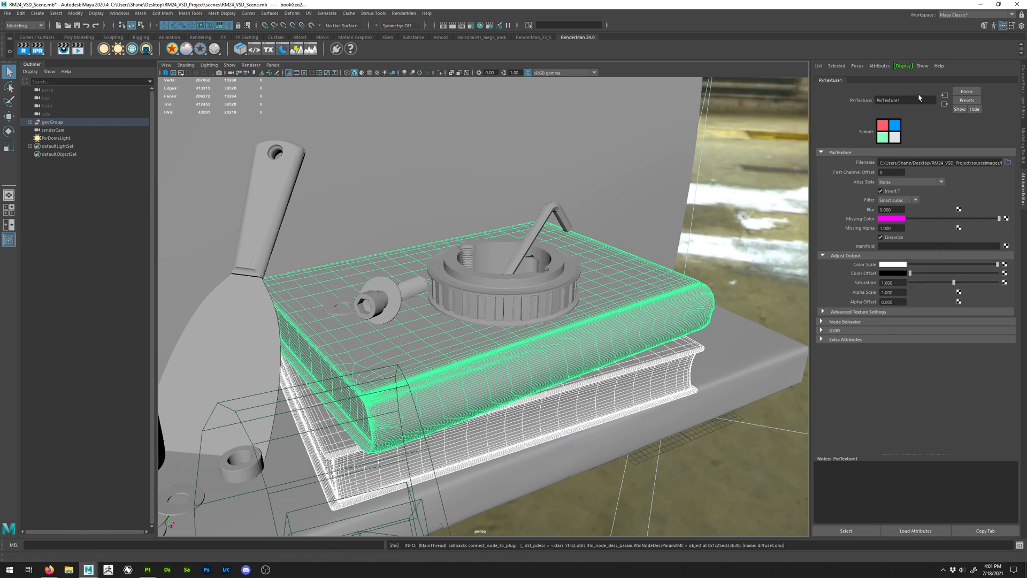
Rename the diffuse texture node book_diffuse.
{"action": "double_click", "coordinate": [890, 100]}
{"action": "type", "text": "diffuse"}
{"action": "key", "text": "Return"}
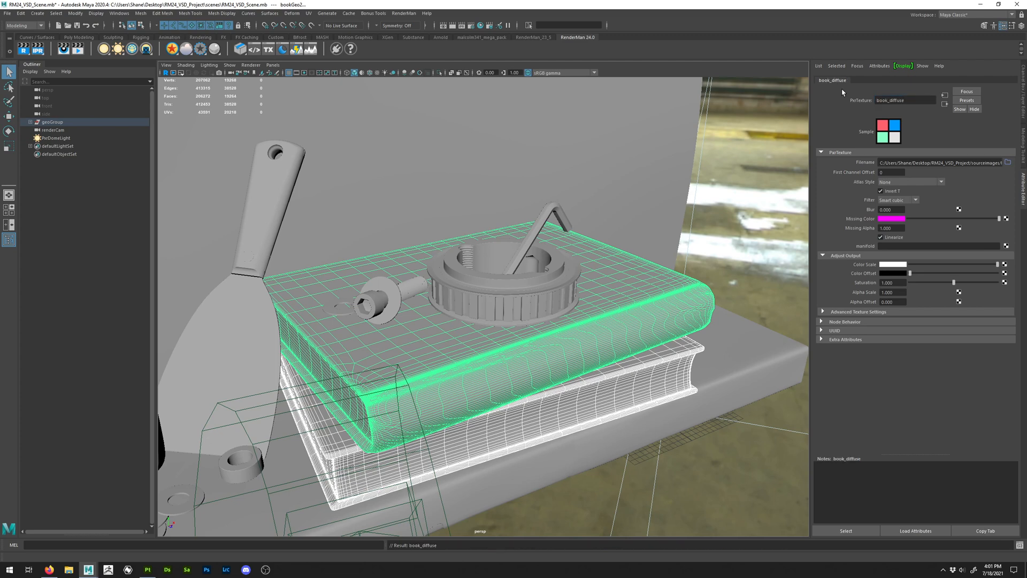
Return to Book_Mat through the upper book and connect a new PxrTexture node to its primary specular Face Color.
{"action": "left_click", "coordinate": [946, 104]}
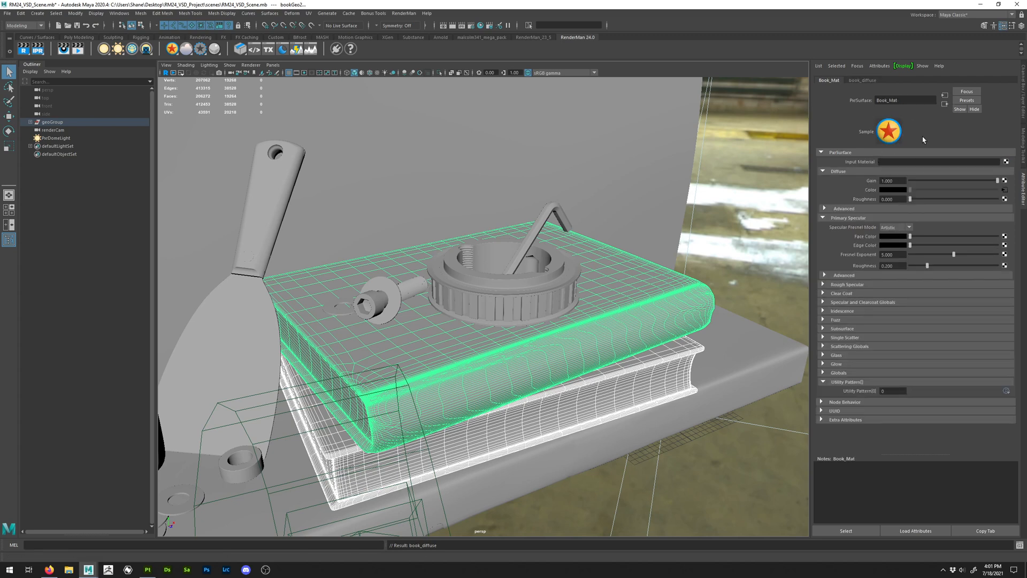
{"action": "left_click", "coordinate": [642, 311]}
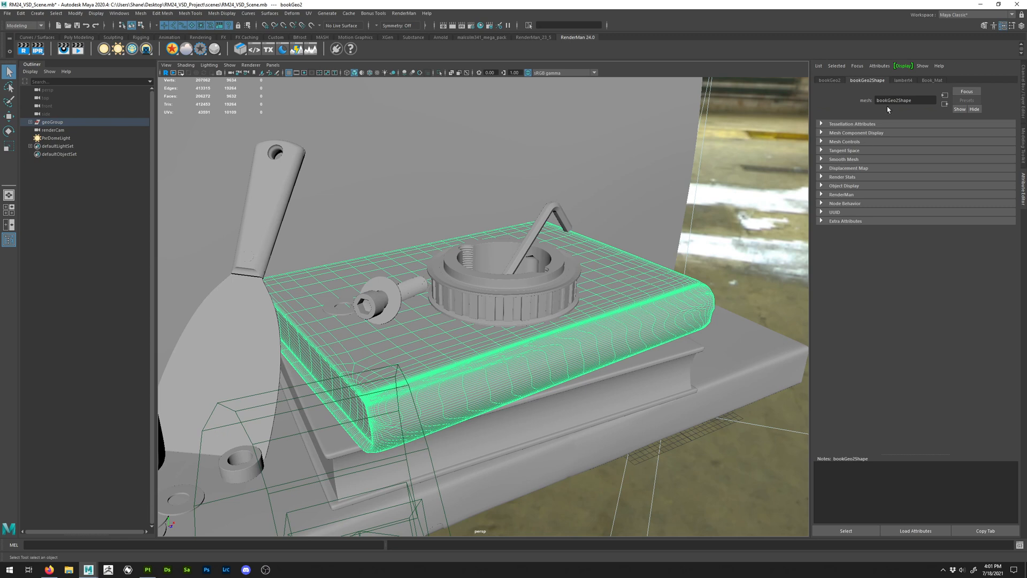
{"action": "left_click", "coordinate": [932, 80]}
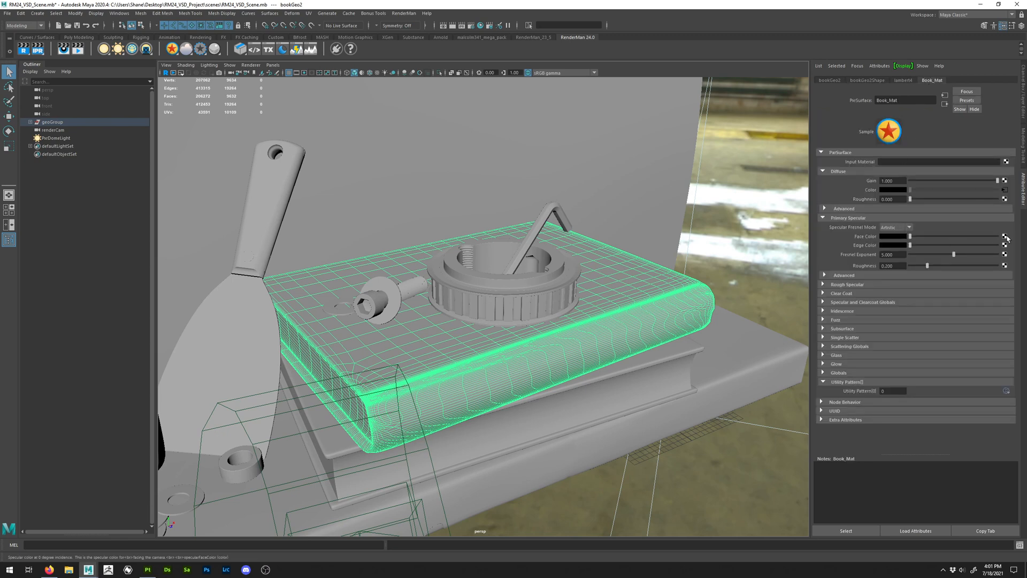
{"action": "left_click", "coordinate": [1005, 236]}
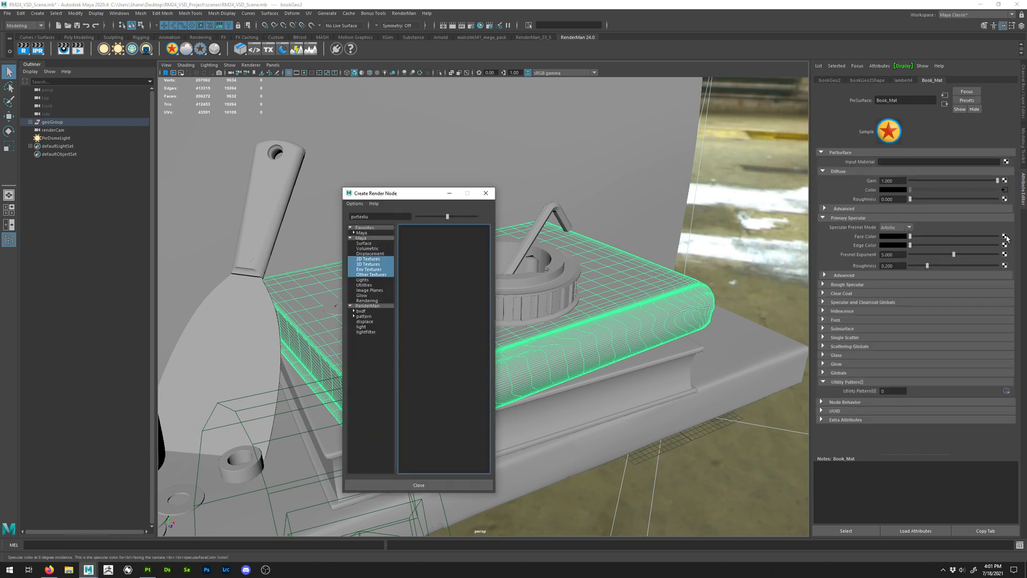
{"action": "left_click", "coordinate": [369, 306]}
{"action": "left_click", "coordinate": [418, 230]}
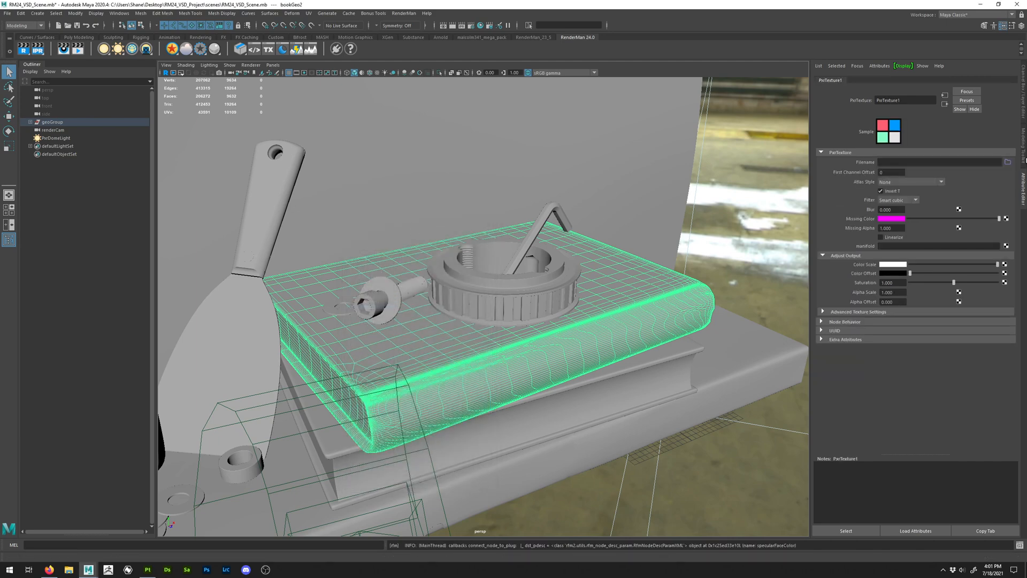
Load book_book_mat_SpecularFaceColor.png with Linearize enabled into the new texture node and name the node book_specular.
{"action": "left_click", "coordinate": [1008, 163]}
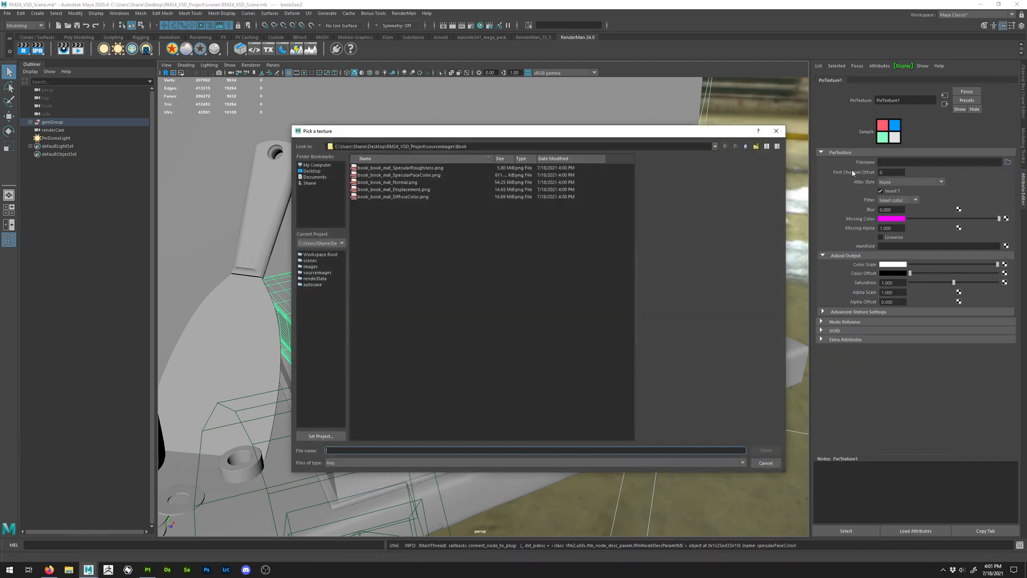
{"action": "left_click", "coordinate": [425, 175]}
{"action": "left_click", "coordinate": [764, 450]}
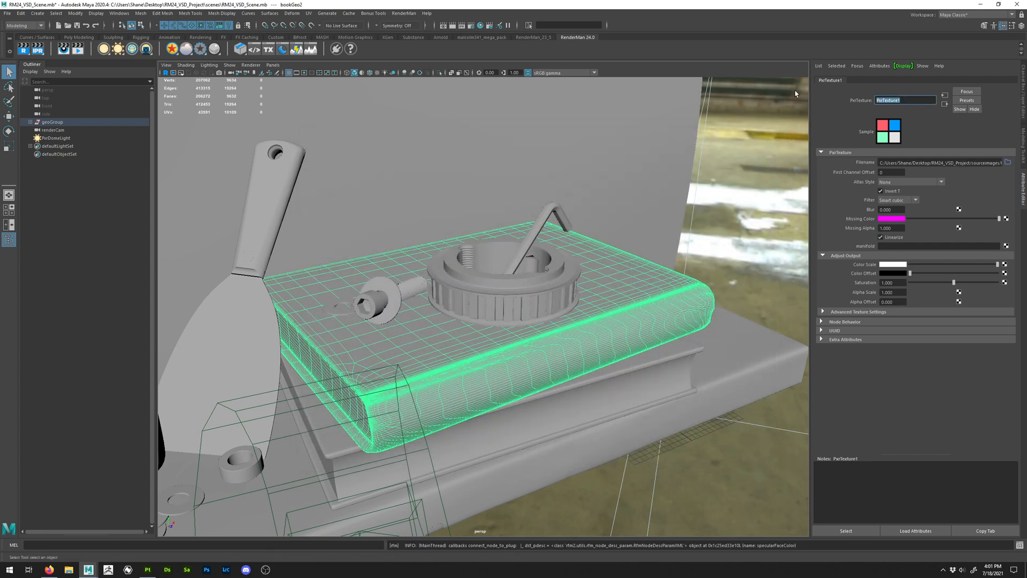
{"action": "type", "text": "book_specular"}
{"action": "key", "text": "Return"}
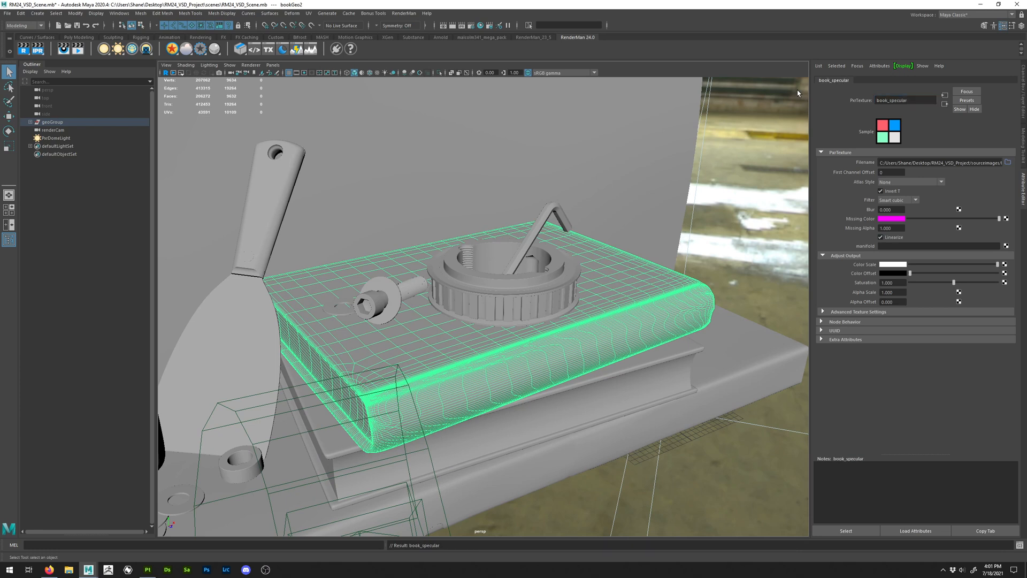
Set Book_Mat's primary specular Edge Color to white and expand the Advanced settings of Primary Specular.
{"action": "left_click", "coordinate": [945, 104]}
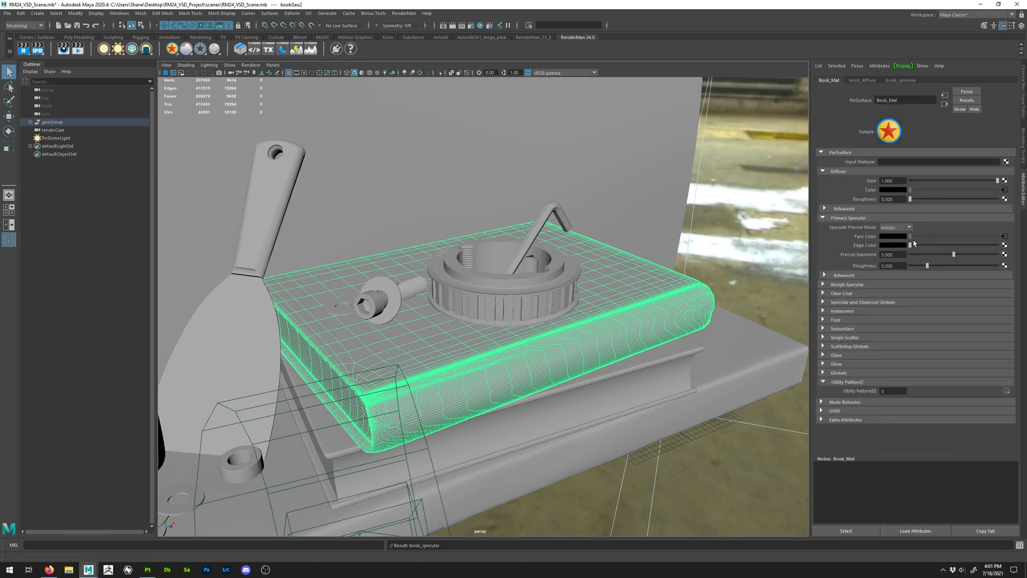
{"action": "left_click_drag", "start_coordinate": [910, 245], "coordinate": [1013, 246]}
{"action": "left_click", "coordinate": [895, 275]}
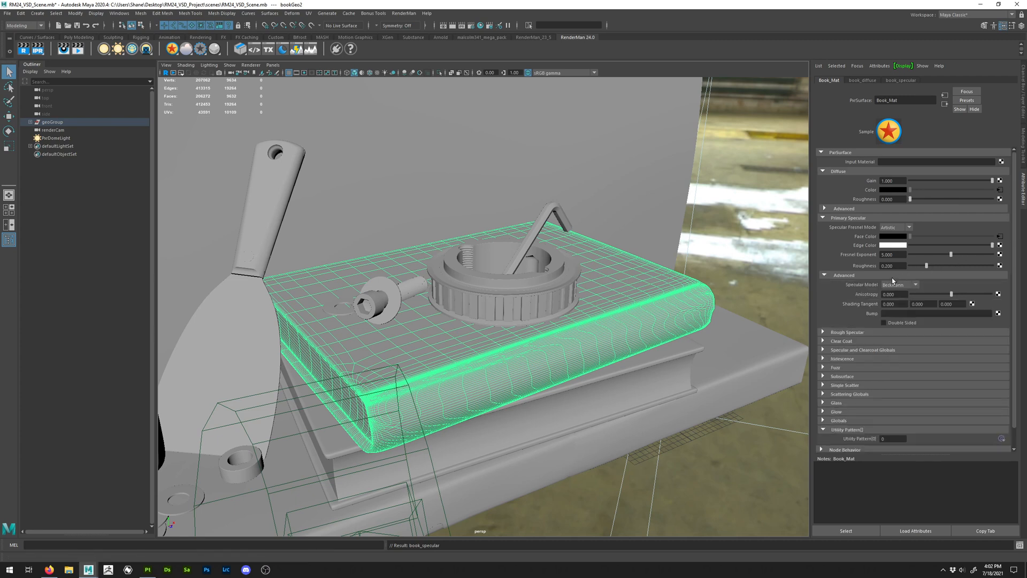
Set Book_Mat's Specular Model to Ggx and connect a new PxrTexture node to its primary specular Roughness.
{"action": "left_click", "coordinate": [890, 285]}
{"action": "left_click", "coordinate": [891, 301]}
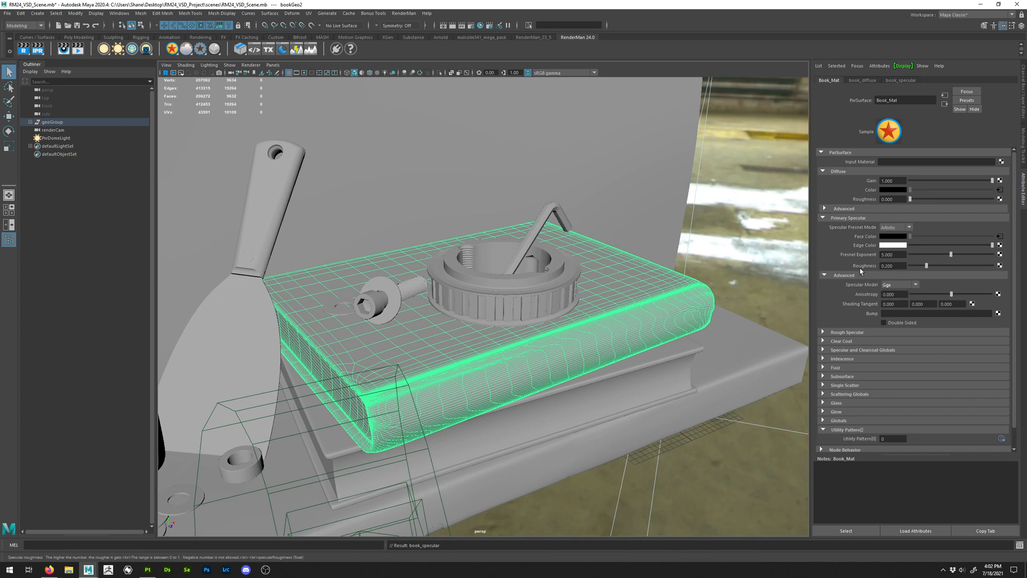
{"action": "left_click", "coordinate": [1000, 266]}
{"action": "left_click", "coordinate": [374, 306]}
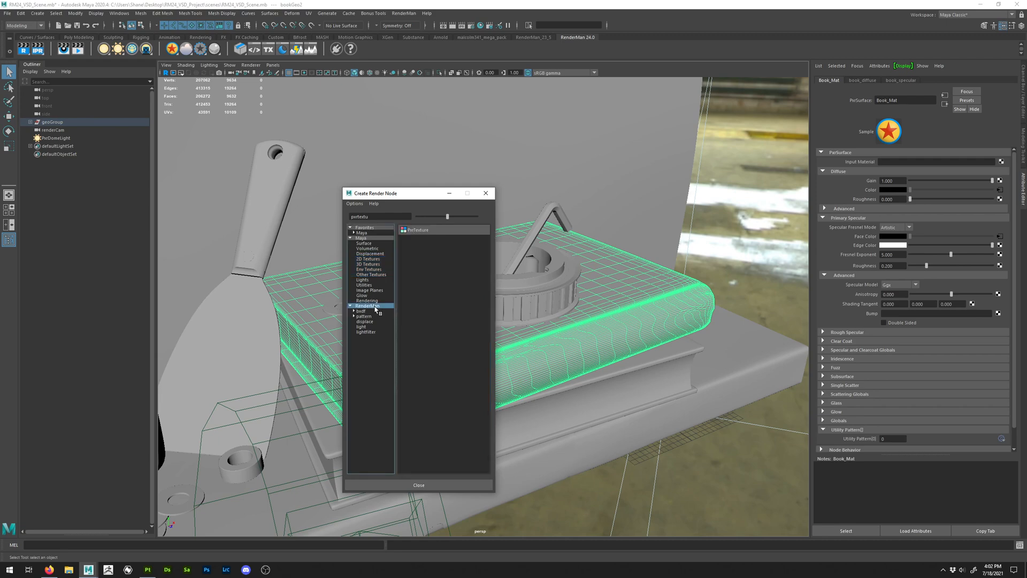
{"action": "left_click", "coordinate": [417, 230]}
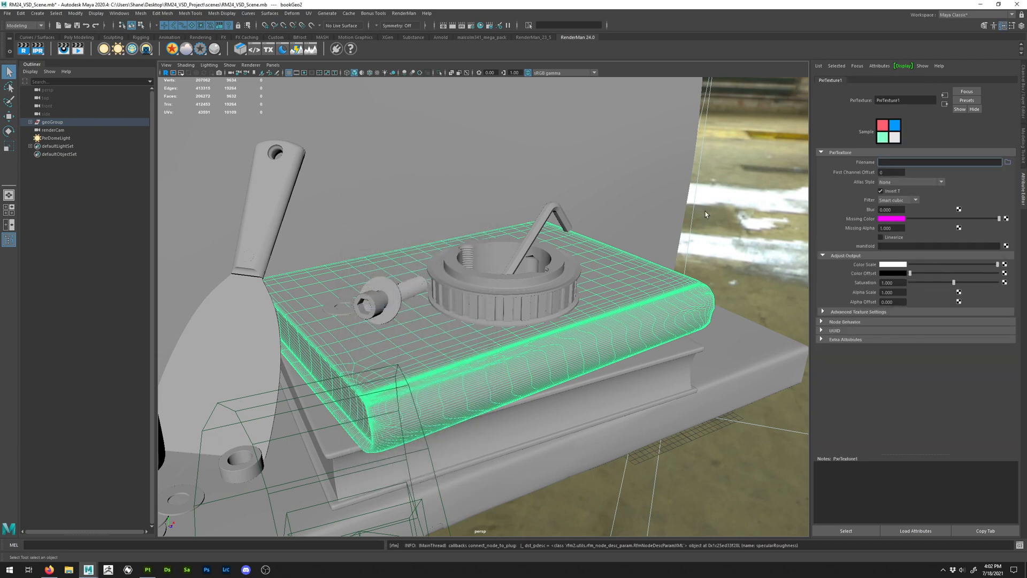
Load book_book_mat_SpecularRoughness.png from the Book source images folder into the new roughness texture node.
{"action": "left_click", "coordinate": [1008, 162]}
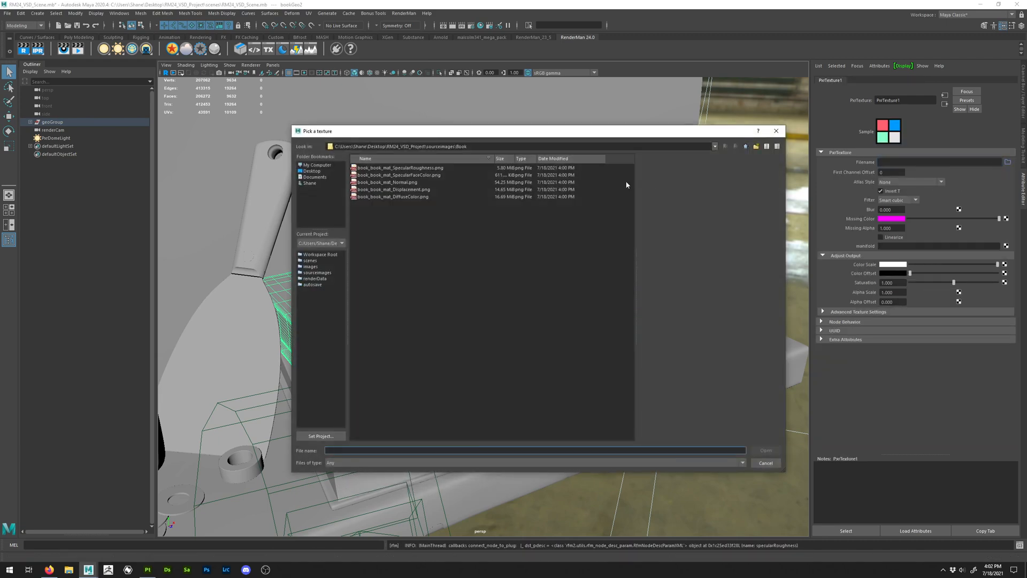
{"action": "left_click", "coordinate": [405, 168]}
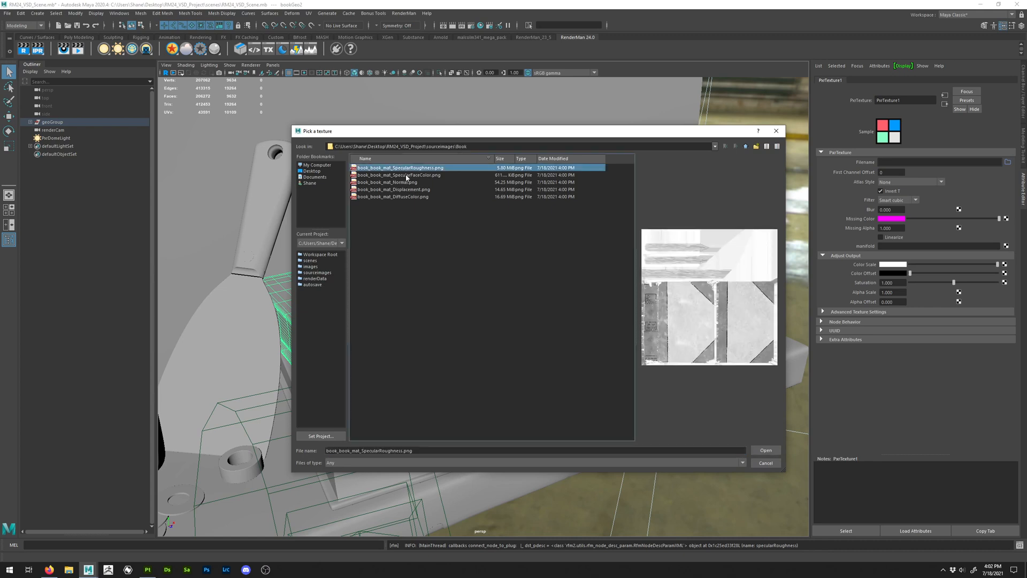
{"action": "left_click", "coordinate": [766, 450]}
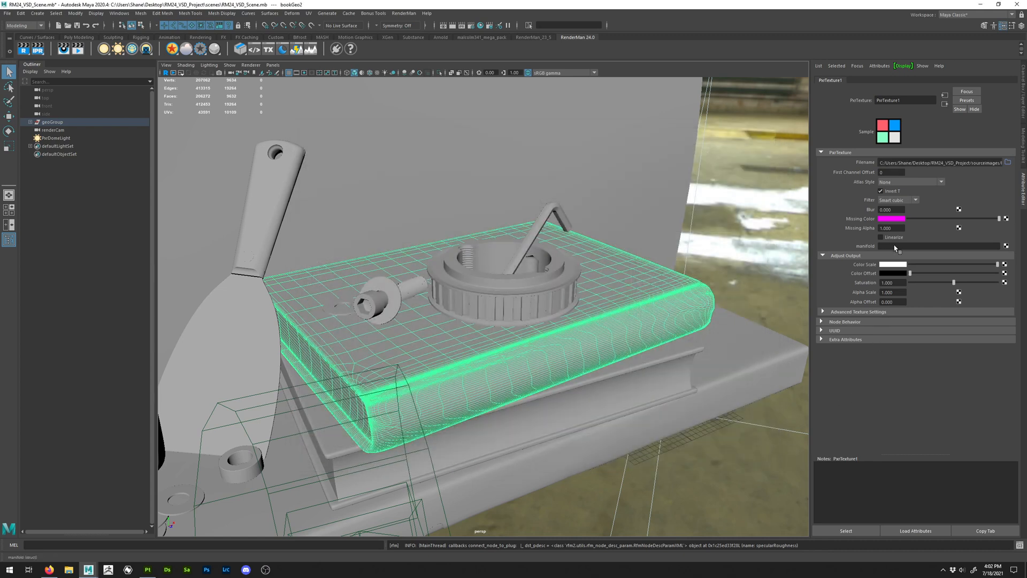
Return to Book_Mat and connect a new PxrNormalMap node to the Bump input in its Globals settings.
{"action": "left_click", "coordinate": [944, 103]}
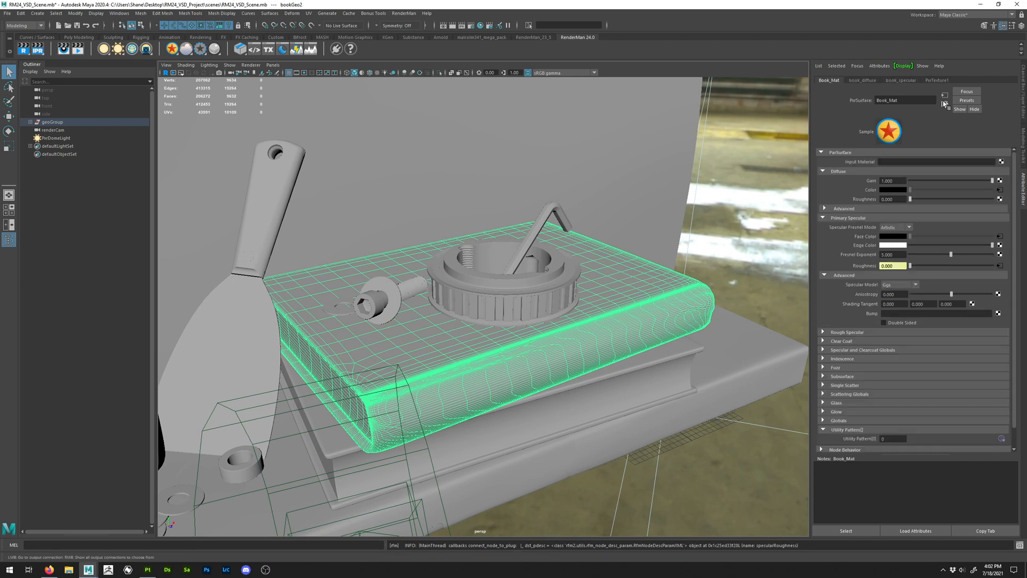
{"action": "scroll", "coordinate": [925, 332], "scroll_direction": "down", "scroll_amount": 1}
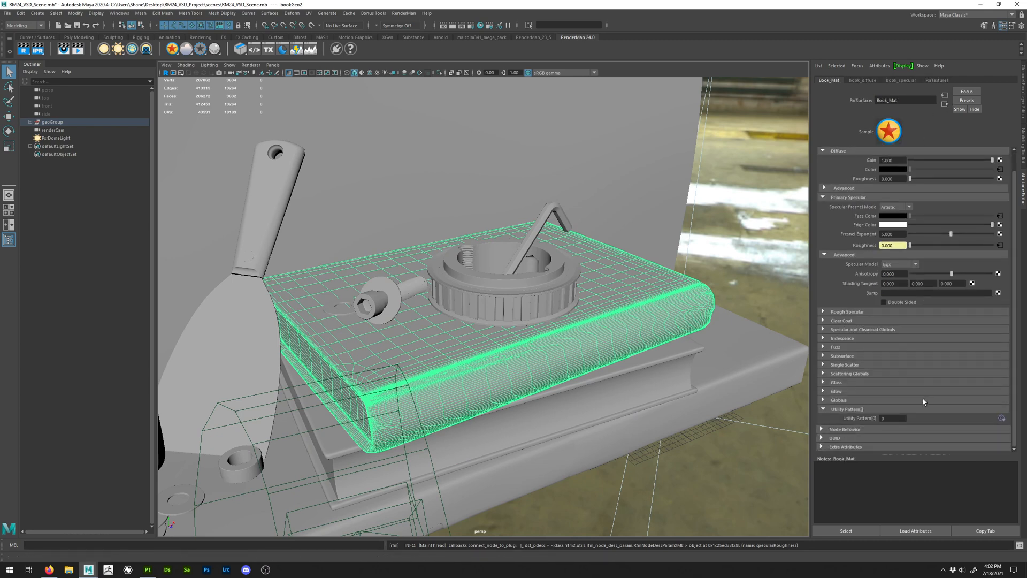
{"action": "left_click", "coordinate": [891, 400]}
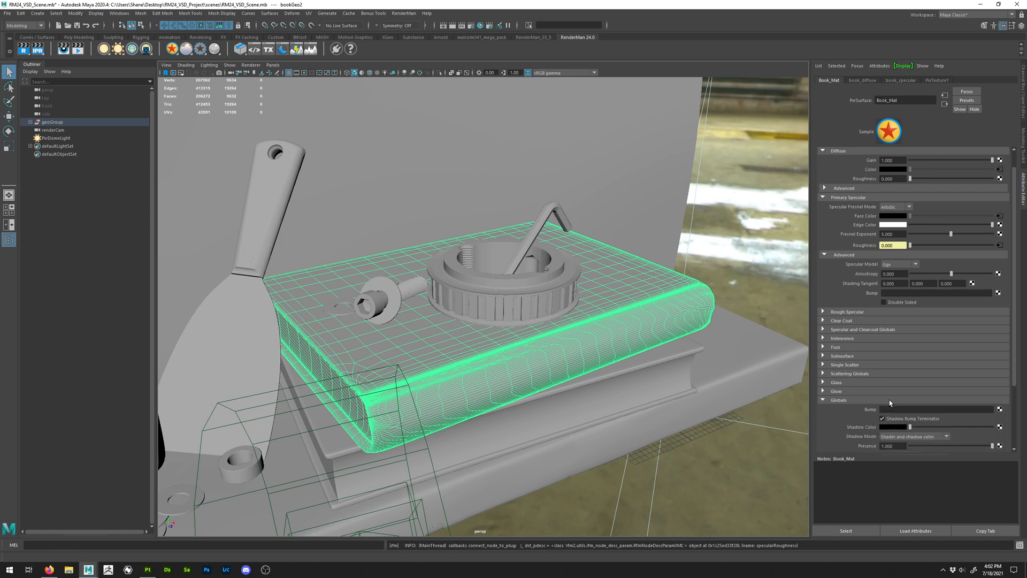
{"action": "left_click", "coordinate": [1000, 410]}
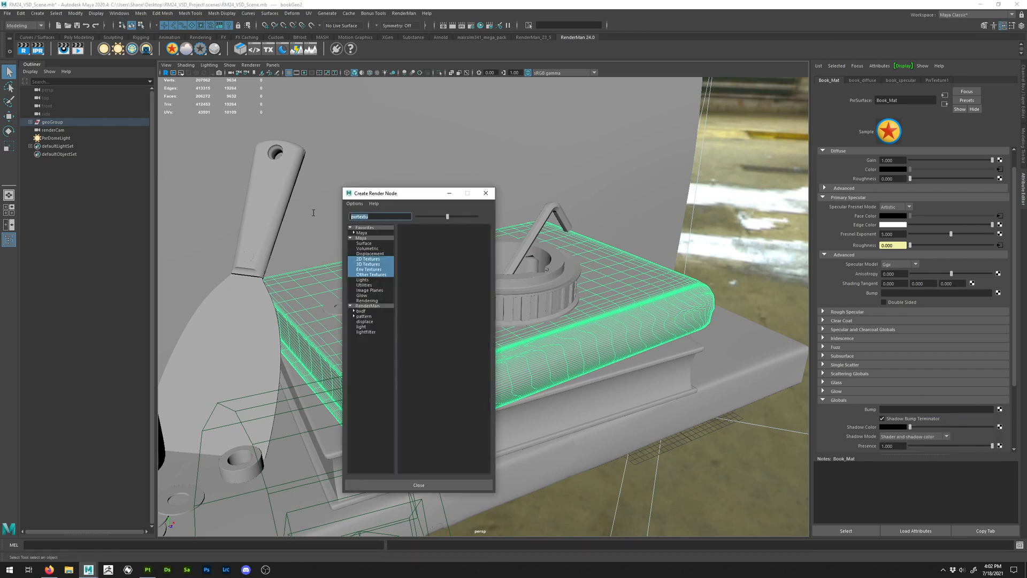
{"action": "type", "text": "pxrnorm"}
{"action": "left_click", "coordinate": [367, 306]}
{"action": "left_click", "coordinate": [426, 230]}
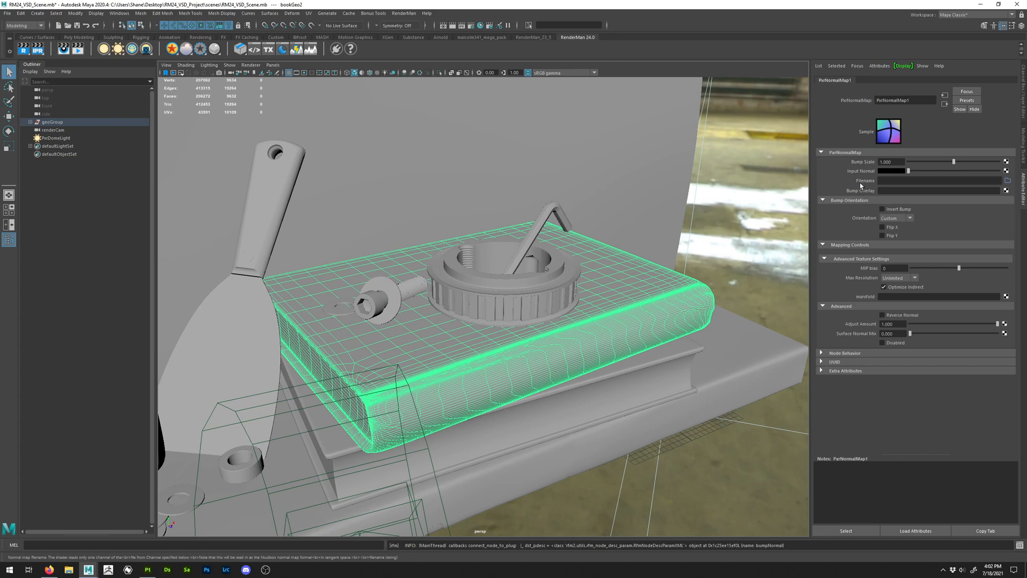
Load book_book_mat_Normal.png into the PxrNormalMap node and enable Invert Bump.
{"action": "left_click", "coordinate": [1008, 181]}
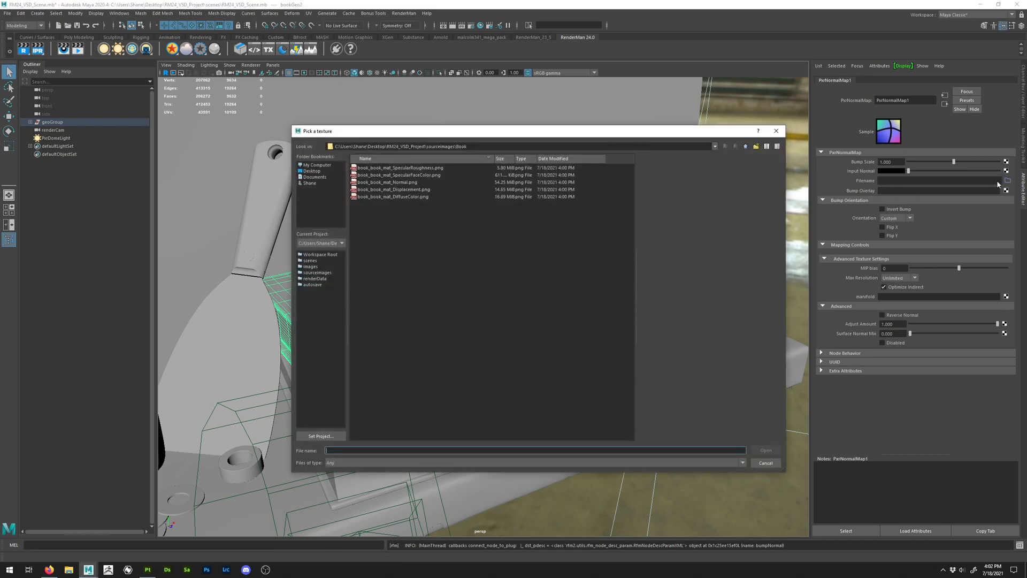
{"action": "left_click", "coordinate": [404, 182]}
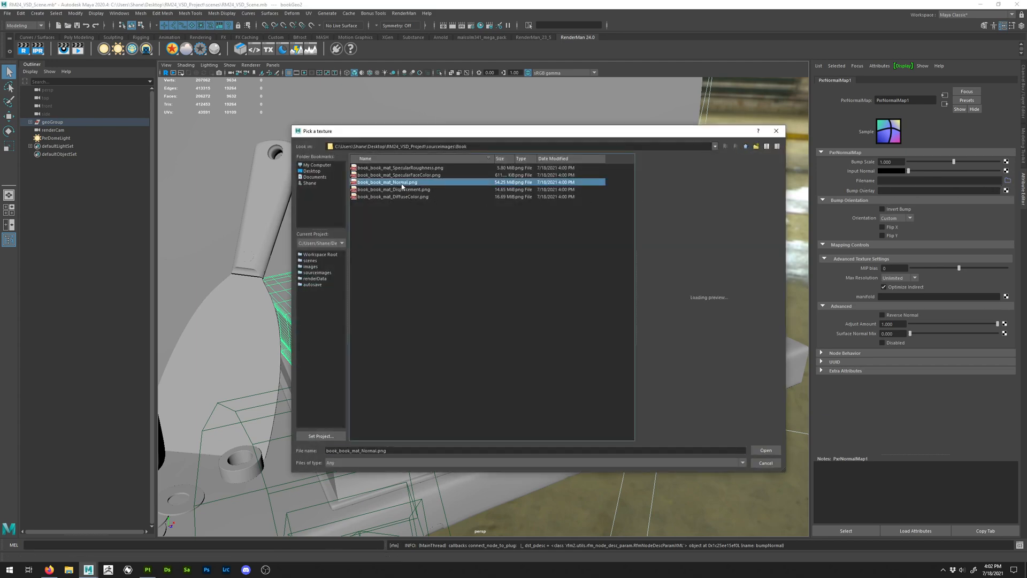
{"action": "left_click", "coordinate": [779, 452]}
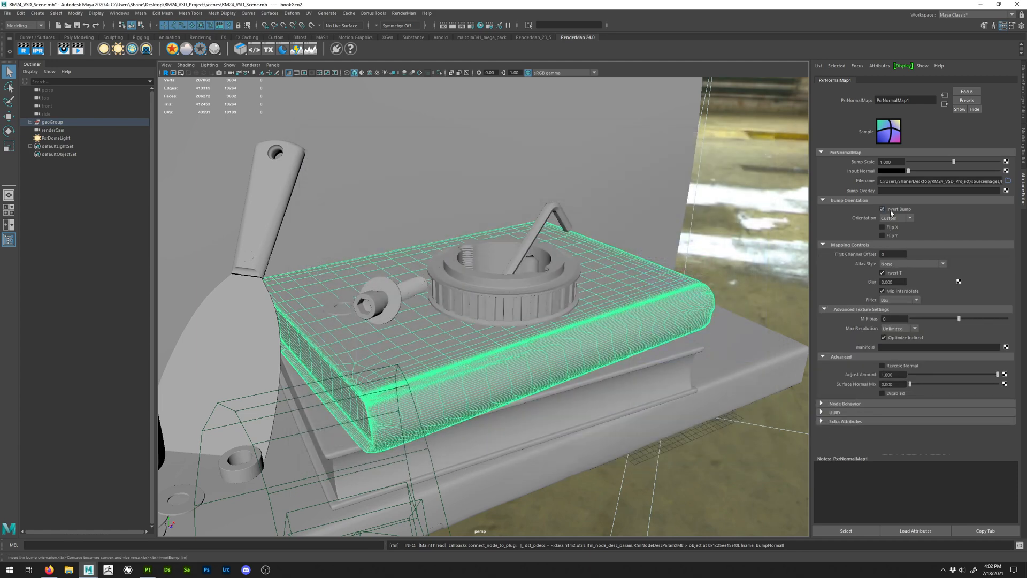
Start a RenderMan render in the viewport and select the shelf to view the books without their selection wireframe.
{"action": "left_click", "coordinate": [166, 73]}
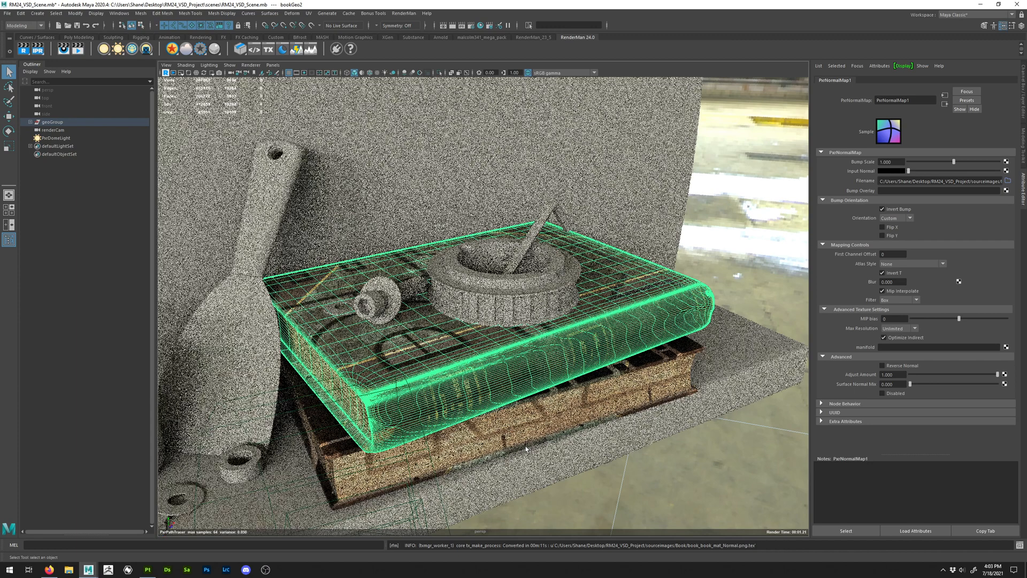
{"action": "left_click", "coordinate": [523, 461]}
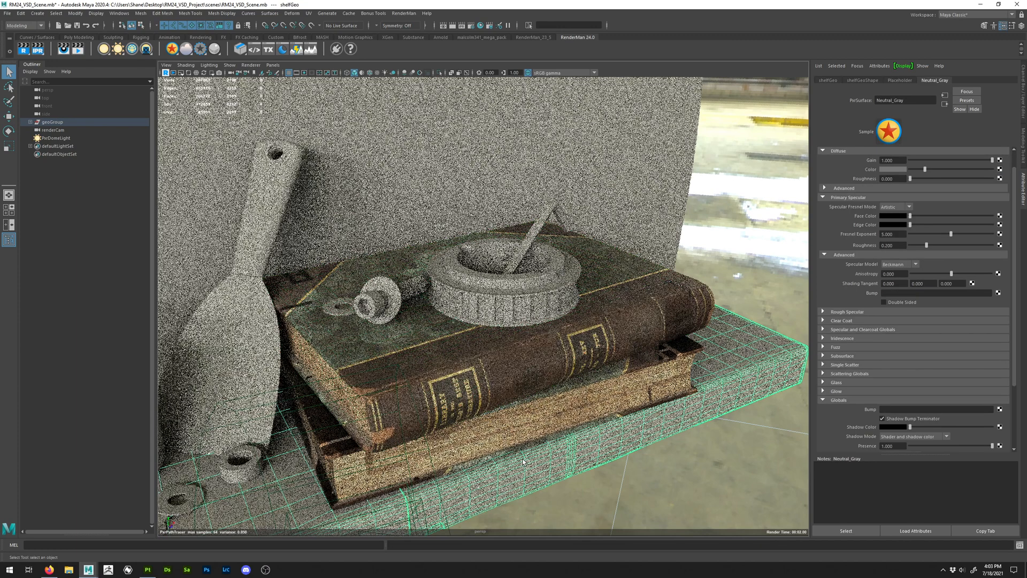